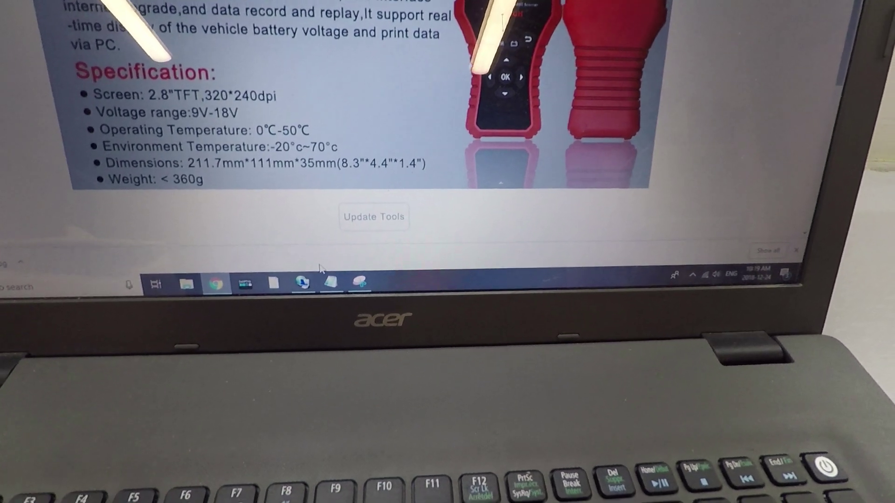
Launch the DIY Product Update Tool from its taskbar icon
click(307, 286)
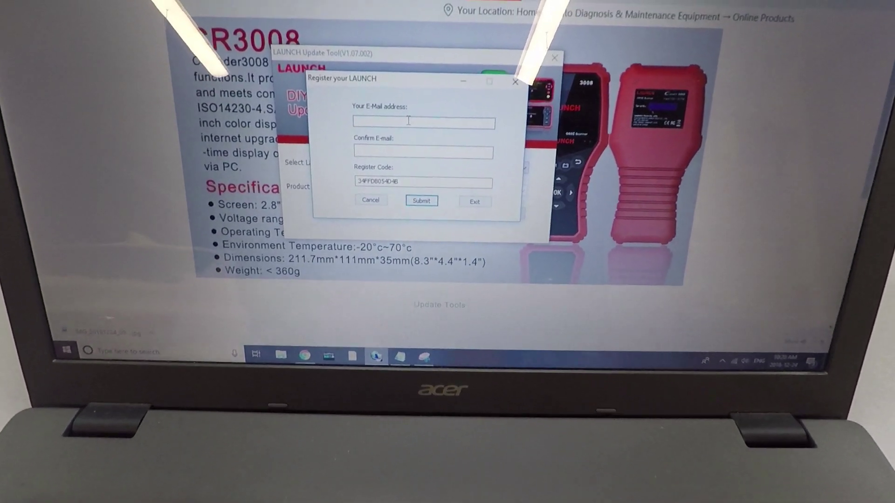
Enter the registration e-mail address for the connected CR3008
click(419, 85)
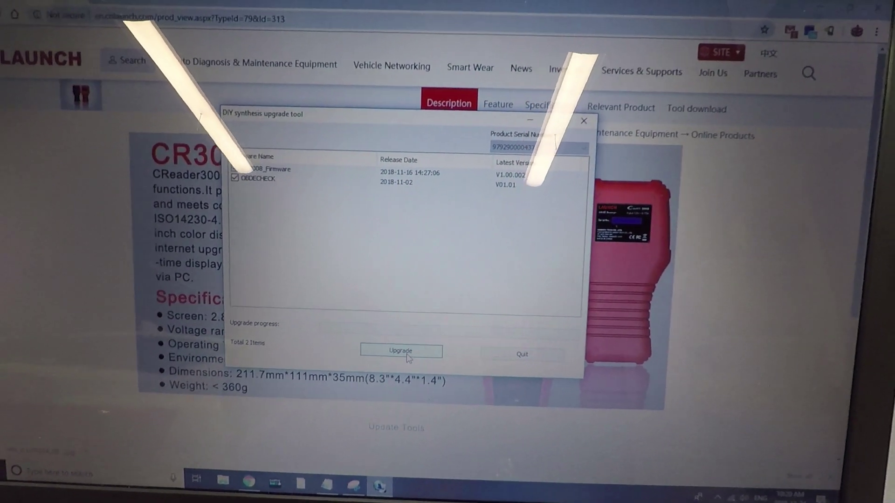
Upgrade the ticked CR3008 firmware and OBDECHECK onto the scanner
click(420, 353)
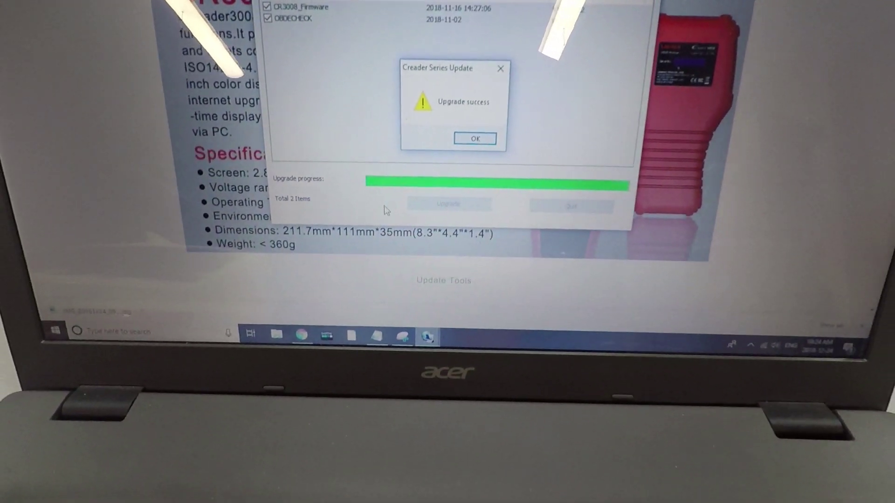
Acknowledge the 'Upgrade success' message with OK
click(501, 241)
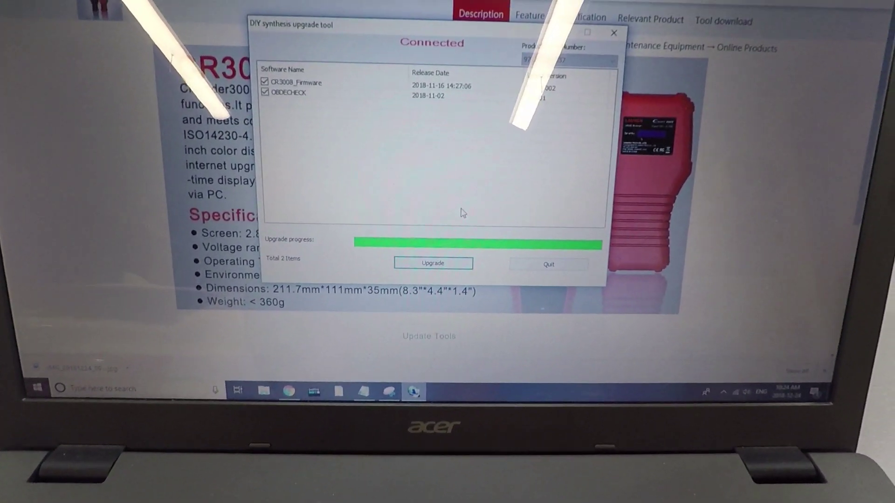